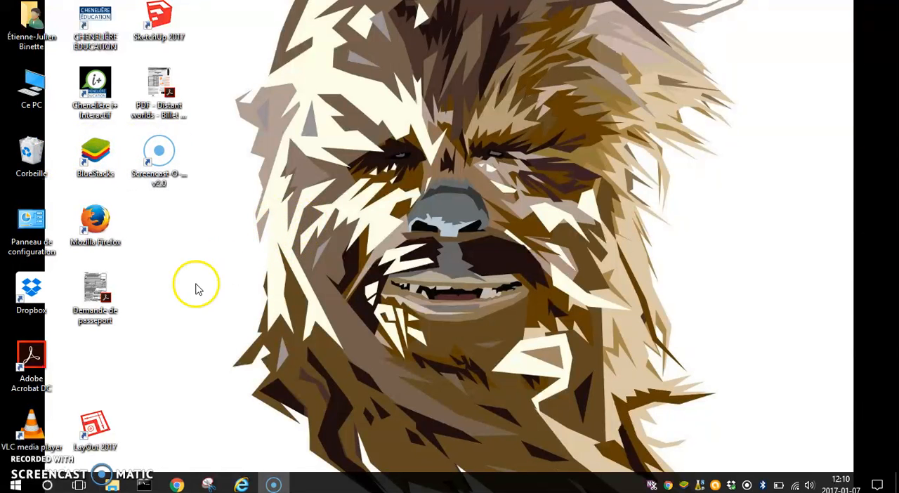
- Search the computer for "movie" and launch Movie Maker
{"action": "left_click", "coordinate": [49, 484]}
{"action": "left_click", "coordinate": [110, 438]}
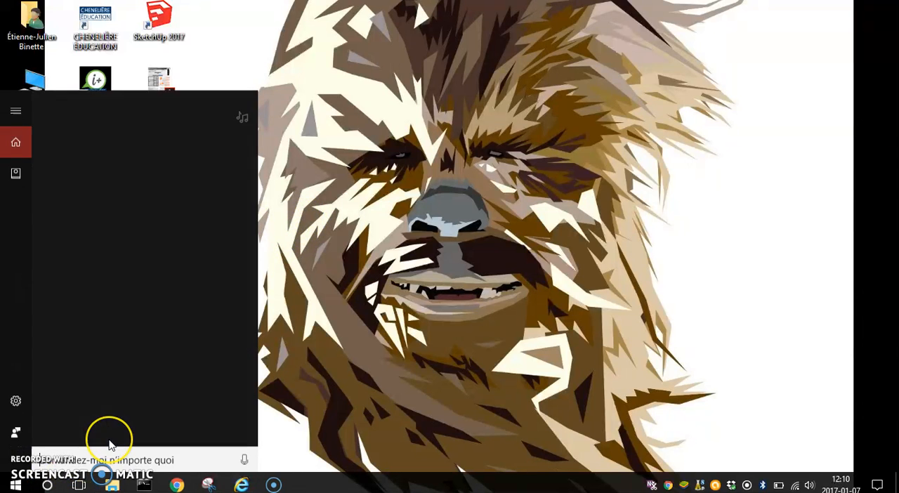
{"action": "type", "text": "movie"}
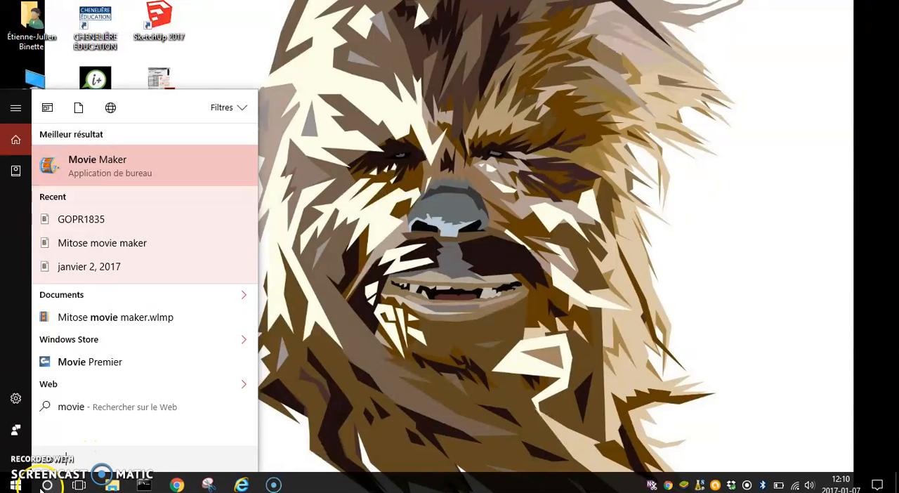
{"action": "left_click", "coordinate": [101, 160]}
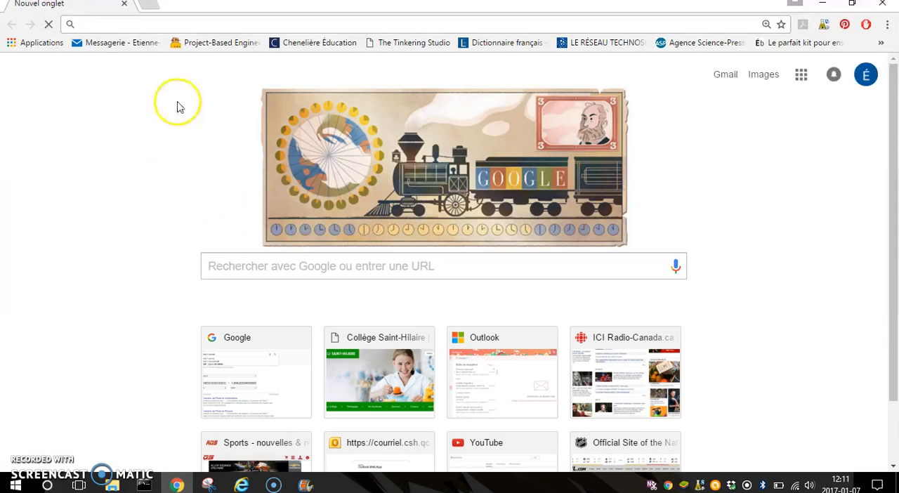
- In Chrome, search Google for "windows essential 2012" and highlight the web address of the Microsoft support download result
{"action": "left_click", "coordinate": [251, 267]}
{"action": "type", "text": "windo"}
{"action": "key", "text": "Return"}
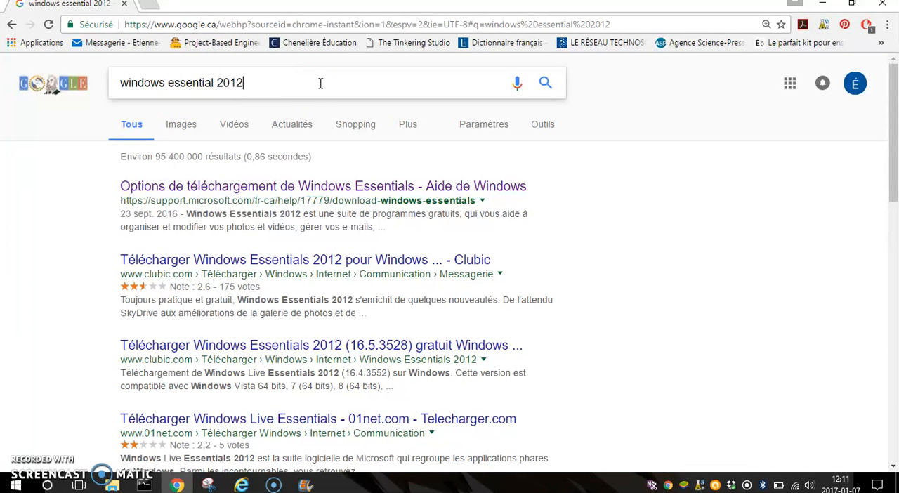
{"action": "left_click_drag", "start_coordinate": [148, 202], "coordinate": [271, 201]}
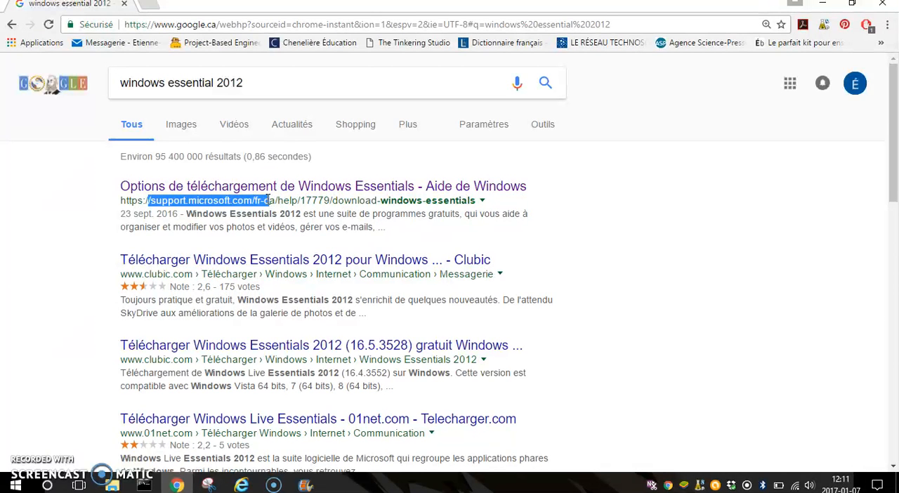
- Switch to Movie Maker and import all the photos from the 2017-01 images folder
{"action": "left_click", "coordinate": [305, 485]}
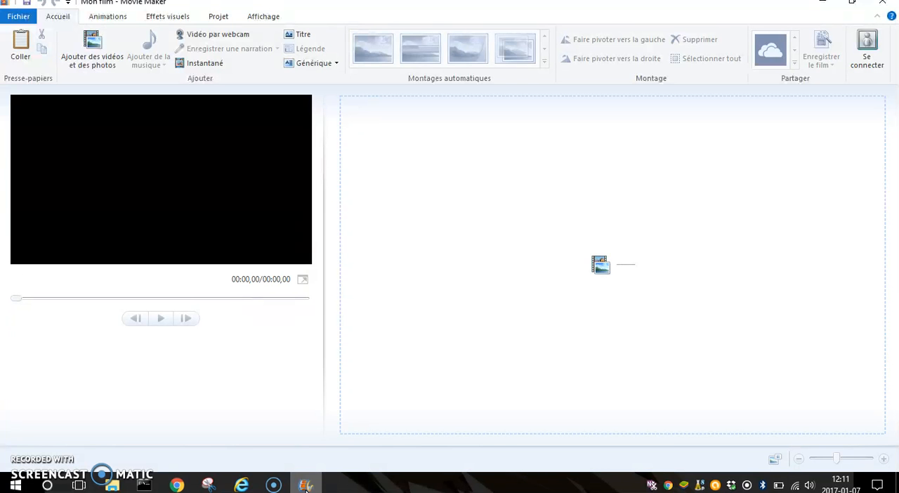
{"action": "left_click", "coordinate": [83, 40]}
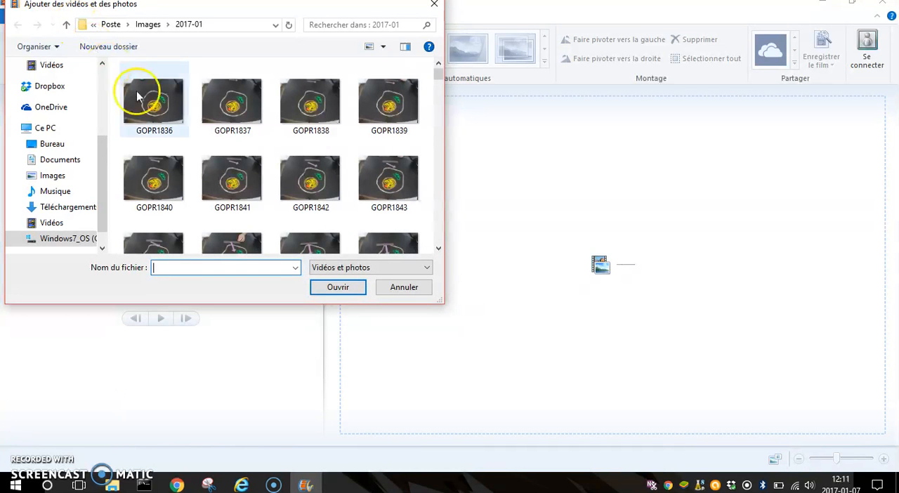
{"action": "left_click_drag", "start_coordinate": [114, 63], "coordinate": [412, 233]}
{"action": "left_click", "coordinate": [344, 288]}
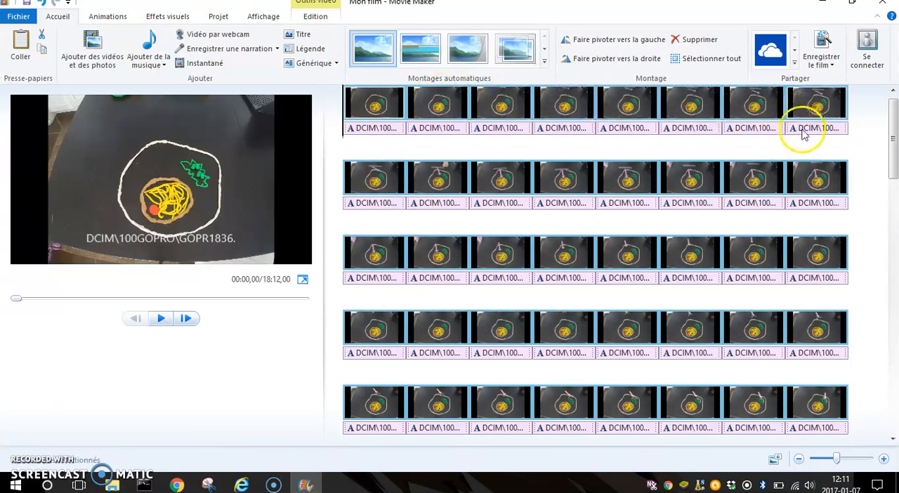
- Examine the imported photos in the storyboard and the text captions beneath the first ones
{"action": "scroll", "coordinate": [893, 144], "scroll_direction": "down", "scroll_amount": 1}
{"action": "mouse_move", "coordinate": [893, 144]}
{"action": "left_mouse_down"}
{"action": "mouse_move", "coordinate": [895, 449]}
{"action": "mouse_move", "coordinate": [886, 146]}
{"action": "left_mouse_up"}
{"action": "left_click", "coordinate": [283, 485]}
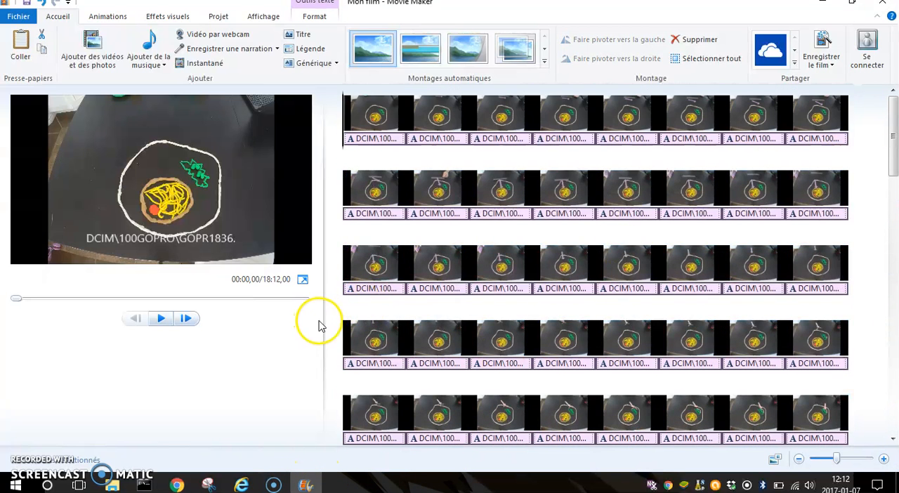
{"action": "right_click", "coordinate": [329, 319]}
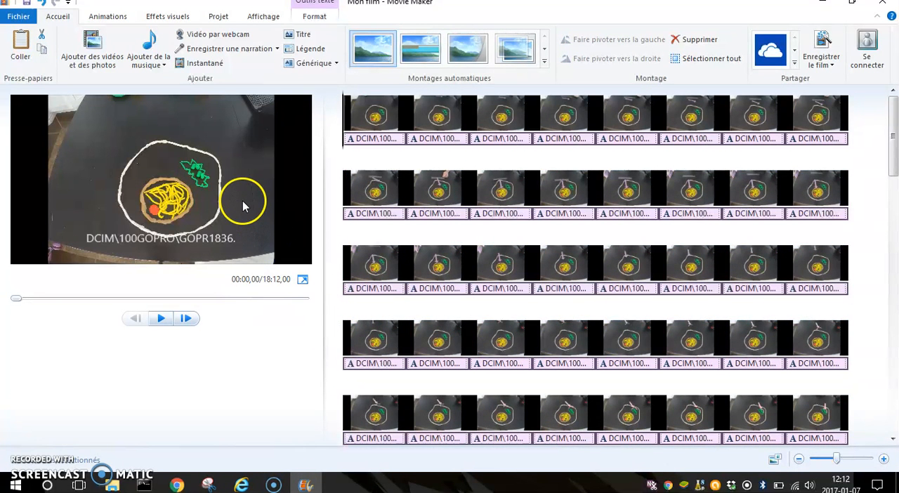
{"action": "left_click", "coordinate": [372, 140]}
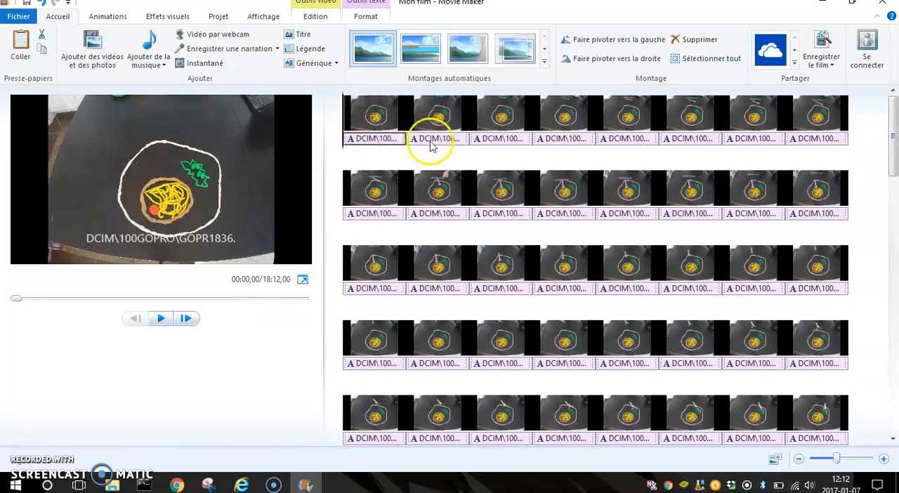
{"action": "left_click", "coordinate": [431, 144]}
{"action": "left_click", "coordinate": [496, 141]}
{"action": "left_click", "coordinate": [544, 141]}
{"action": "left_click", "coordinate": [627, 141]}
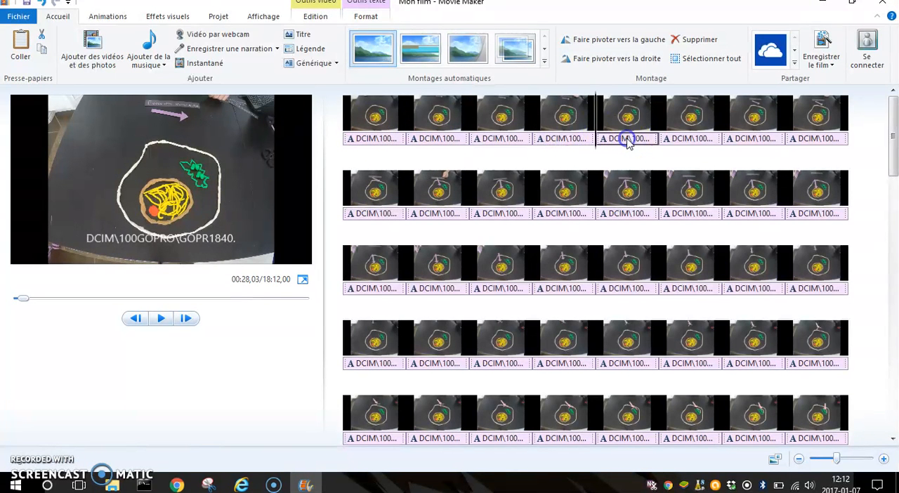
{"action": "left_click", "coordinate": [391, 140]}
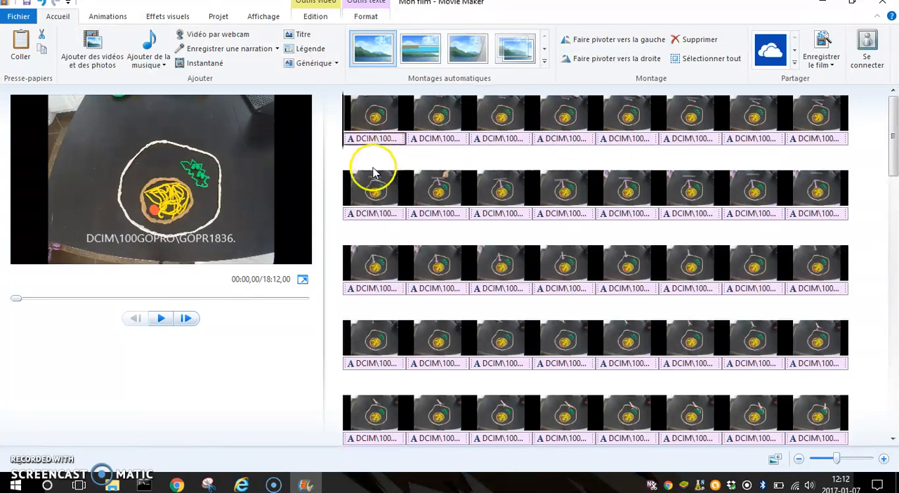
{"action": "left_click", "coordinate": [422, 139]}
{"action": "left_click", "coordinate": [388, 140]}
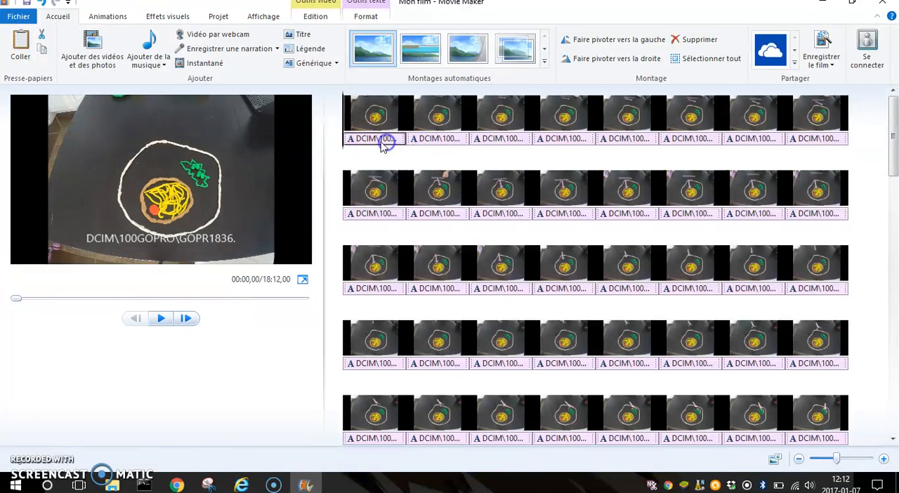
- Select all the text captions beneath the photos and delete them
{"action": "left_click", "coordinate": [380, 124]}
{"action": "left_click", "coordinate": [389, 139]}
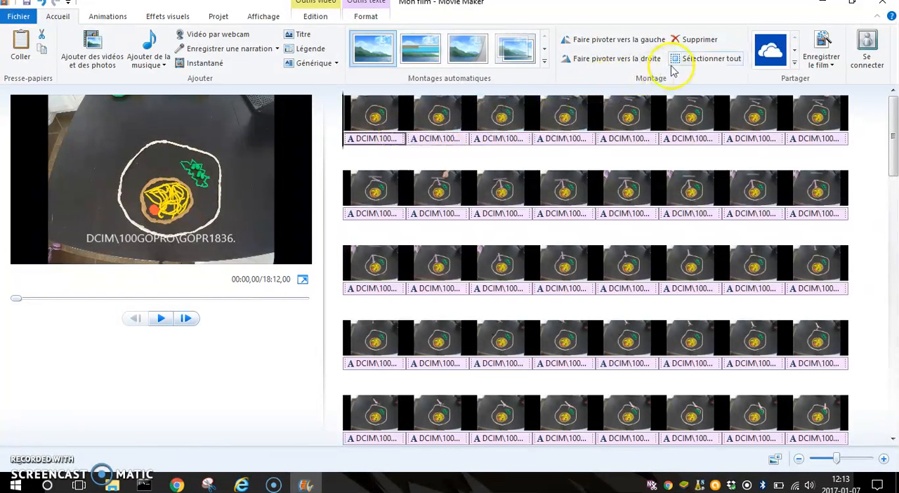
{"action": "left_click", "coordinate": [692, 60]}
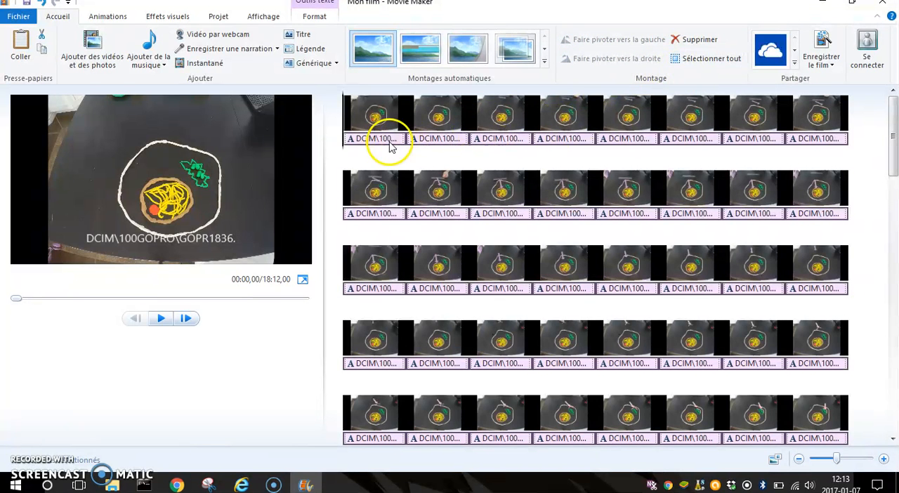
{"action": "left_click", "coordinate": [694, 39]}
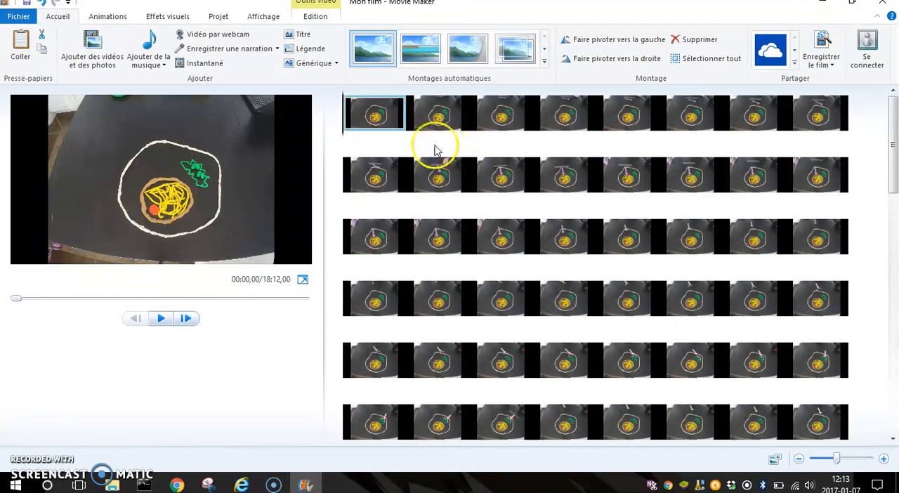
- Set the display duration of the first photo to 0,20 s
{"action": "left_click", "coordinate": [318, 18]}
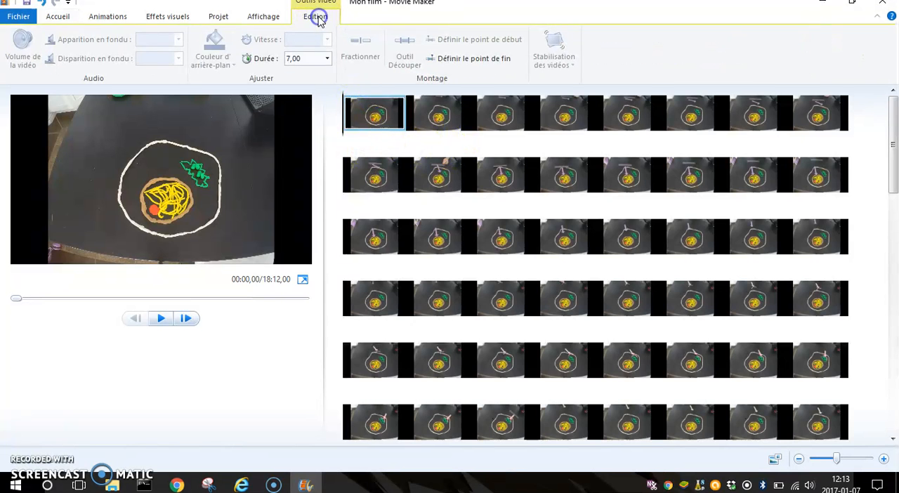
{"action": "left_click", "coordinate": [439, 115]}
{"action": "left_click", "coordinate": [497, 117]}
{"action": "left_click", "coordinate": [565, 117]}
{"action": "left_click", "coordinate": [615, 115]}
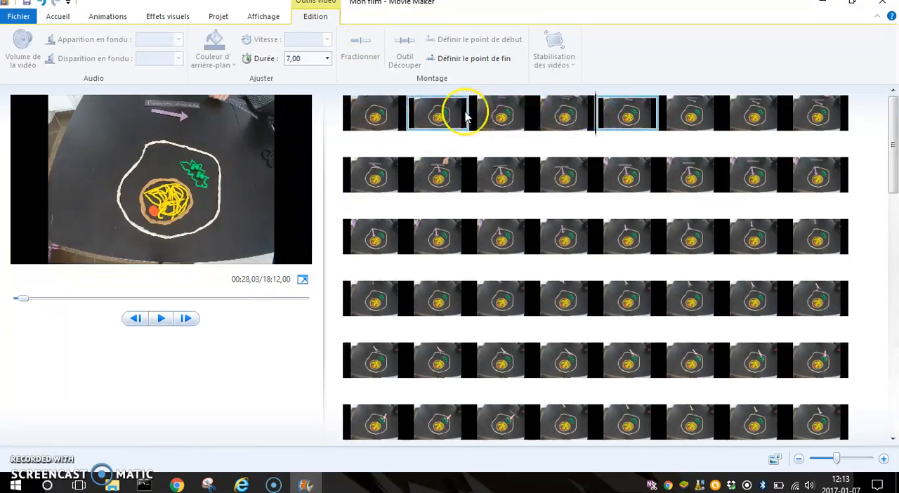
{"action": "left_click", "coordinate": [389, 120]}
{"action": "left_click", "coordinate": [327, 60]}
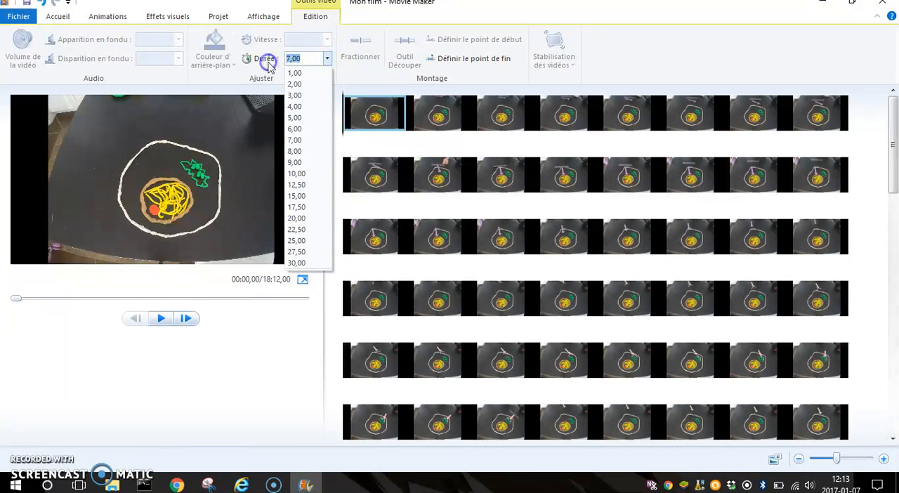
{"action": "type", "text": "0,2"}
{"action": "key", "text": "Return"}
- Select all the photos in the storyboard and set their duration to 0,20 s
{"action": "left_click", "coordinate": [458, 121], "text": "ctrl"}
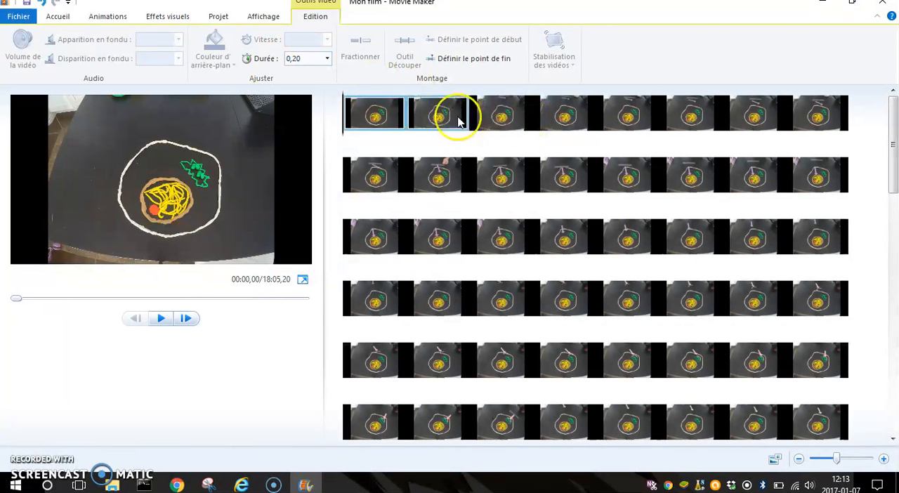
{"action": "left_click", "coordinate": [398, 120]}
{"action": "left_click", "coordinate": [338, 122]}
{"action": "left_click", "coordinate": [342, 115]}
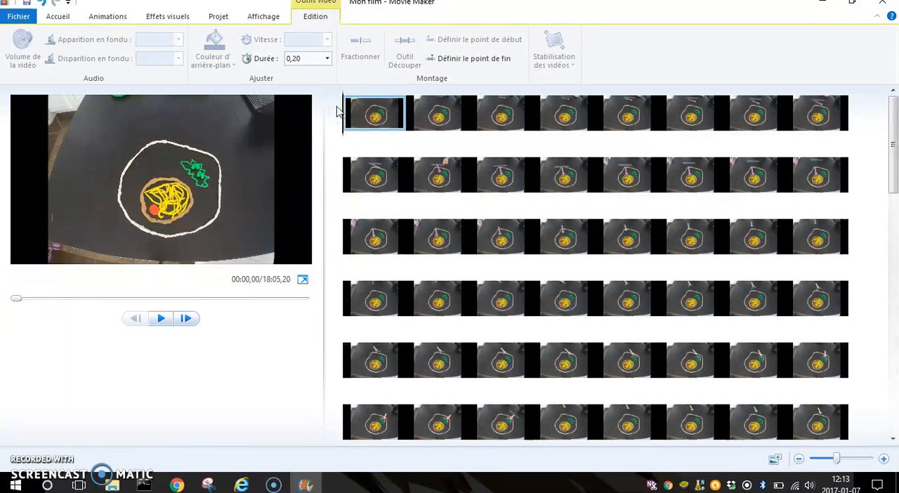
{"action": "left_click", "coordinate": [346, 108]}
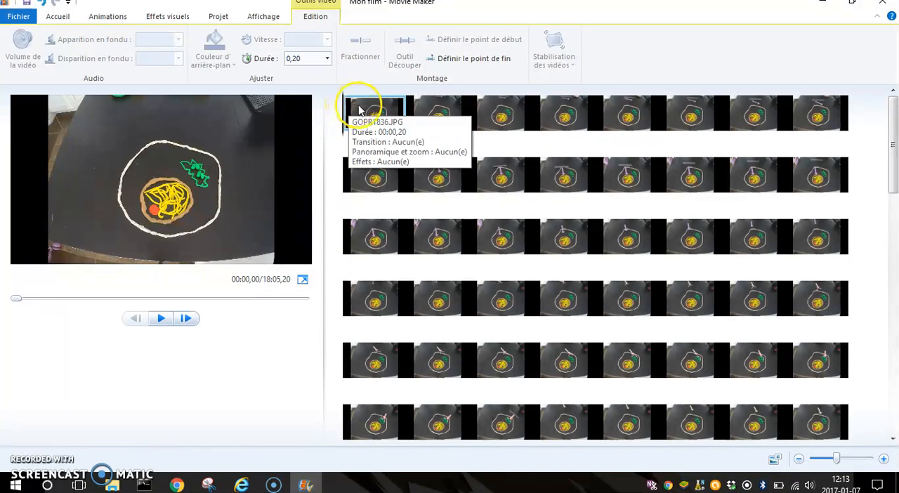
{"action": "key", "text": "ctrl+a"}
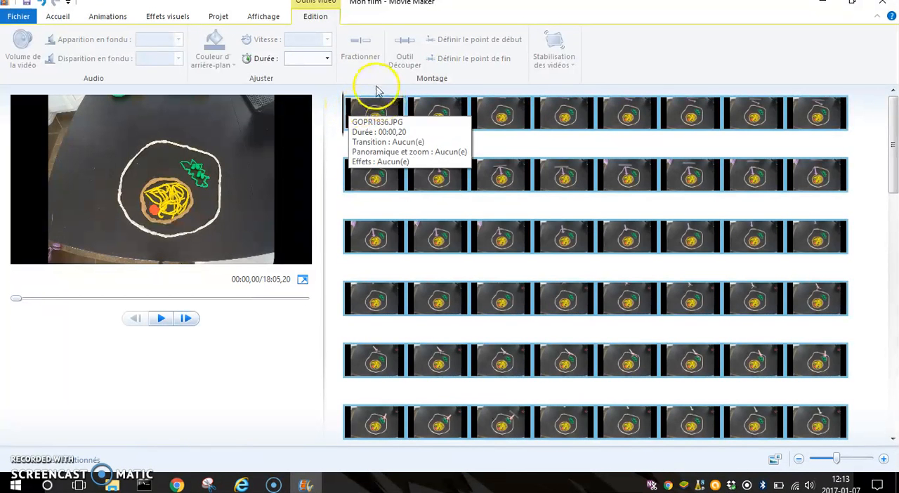
{"action": "left_click", "coordinate": [328, 58]}
{"action": "left_click", "coordinate": [296, 58]}
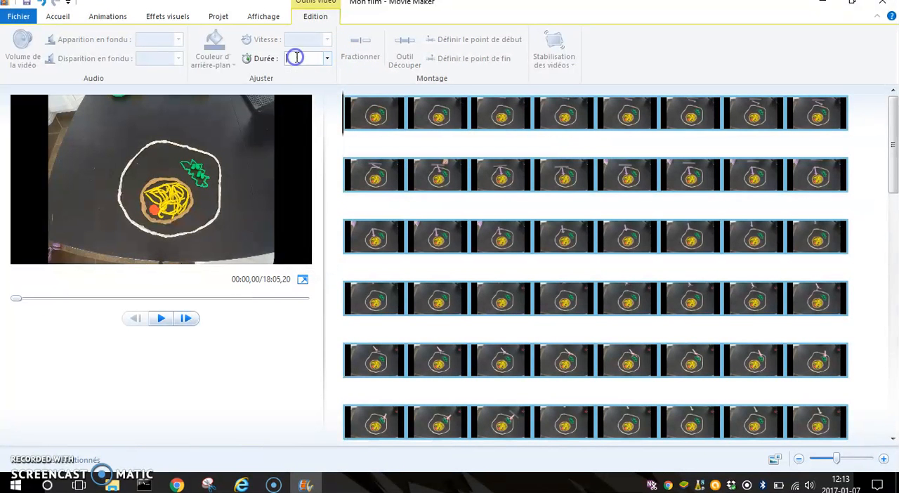
{"action": "type", "text": "0,2"}
{"action": "key", "text": "Return"}
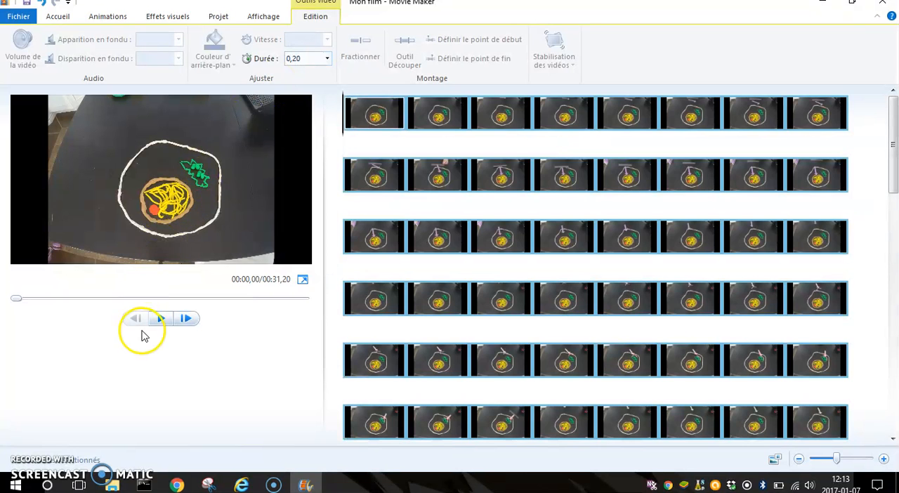
- Preview the film briefly and set the duration of the photo where playback stops to 0,10 s
{"action": "left_click", "coordinate": [163, 317]}
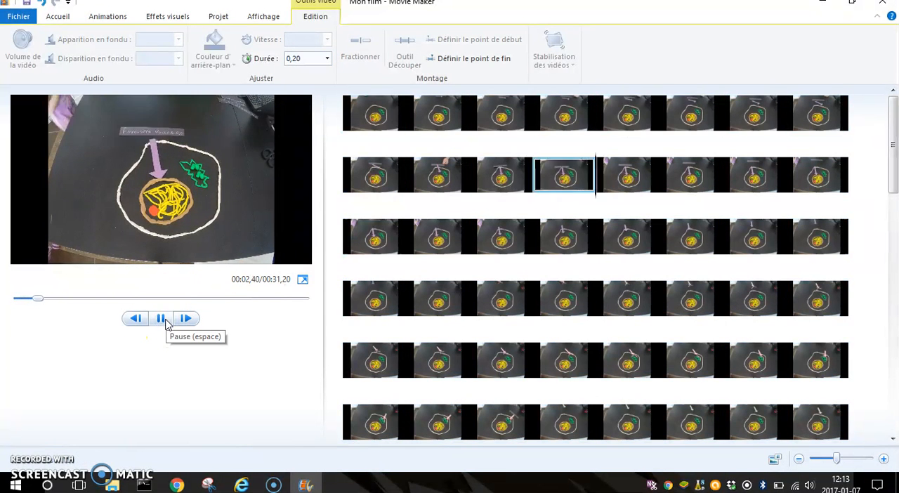
{"action": "left_click", "coordinate": [228, 211]}
{"action": "left_click", "coordinate": [311, 58]}
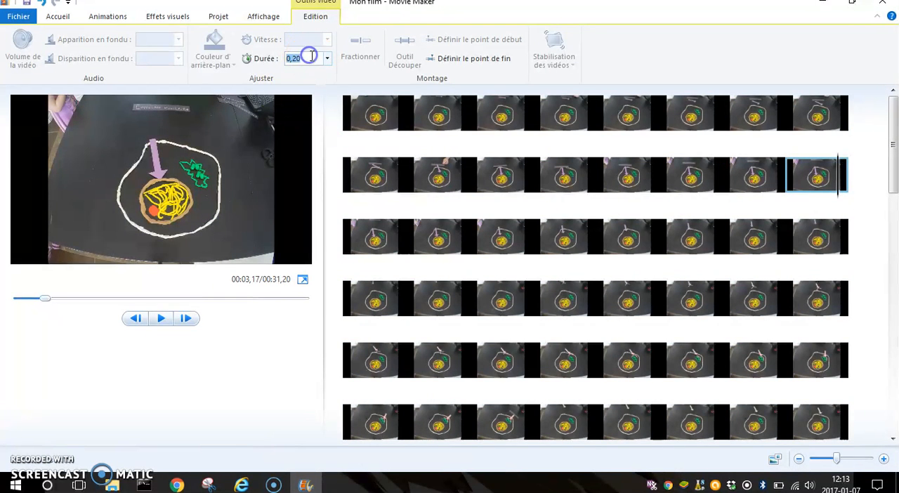
{"action": "type", "text": "20"}
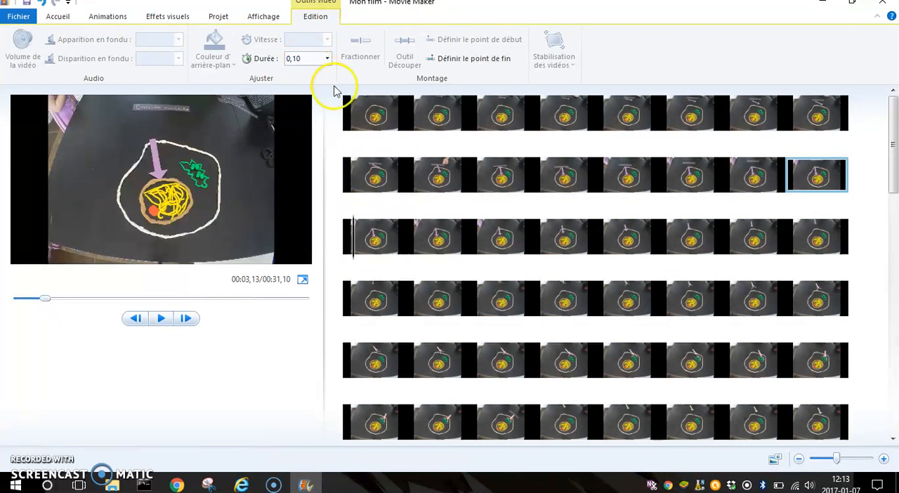
- Set the duration of all the photos to 0,10 s and preview the film for a few seconds
{"action": "left_click", "coordinate": [373, 109]}
{"action": "key", "text": "ctrl+a"}
{"action": "left_click", "coordinate": [307, 59]}
{"action": "type", "text": "0,10"}
{"action": "key", "text": "Return"}
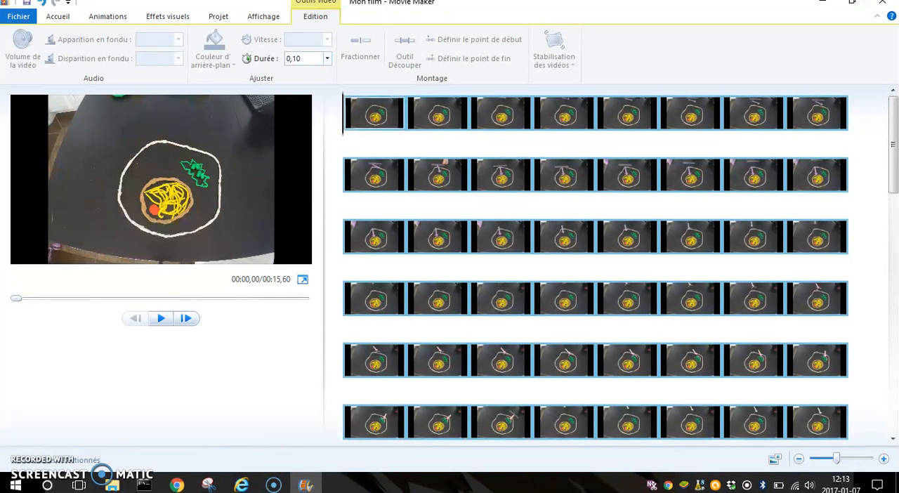
{"action": "left_click", "coordinate": [160, 319]}
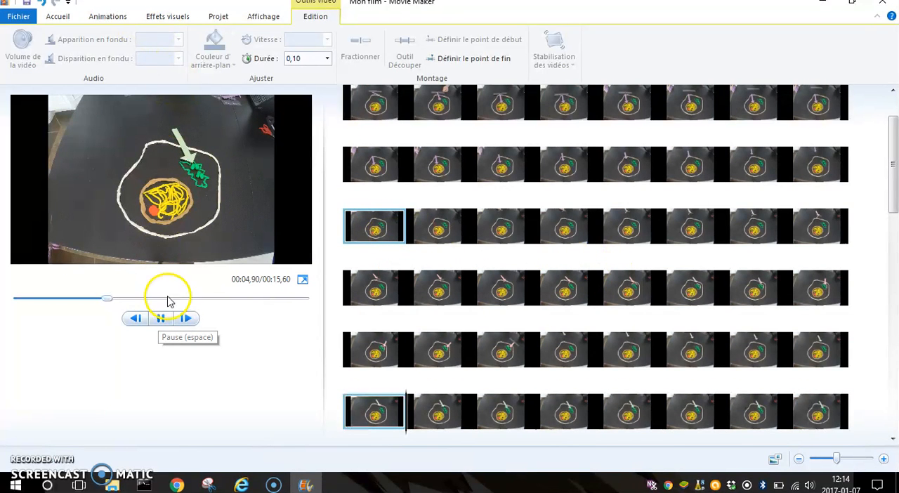
{"action": "left_click", "coordinate": [169, 318]}
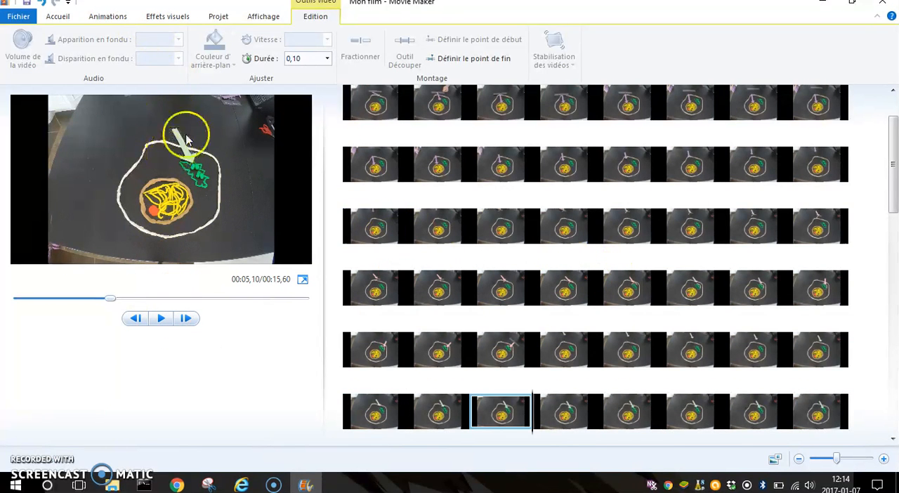
- Insert a title clip at the current playback position and delete it again
{"action": "left_click", "coordinate": [59, 18]}
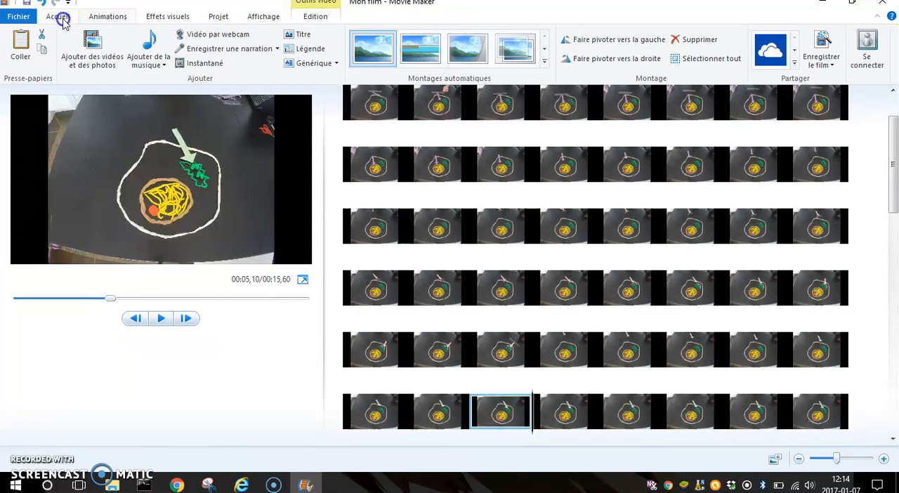
{"action": "left_click", "coordinate": [297, 34]}
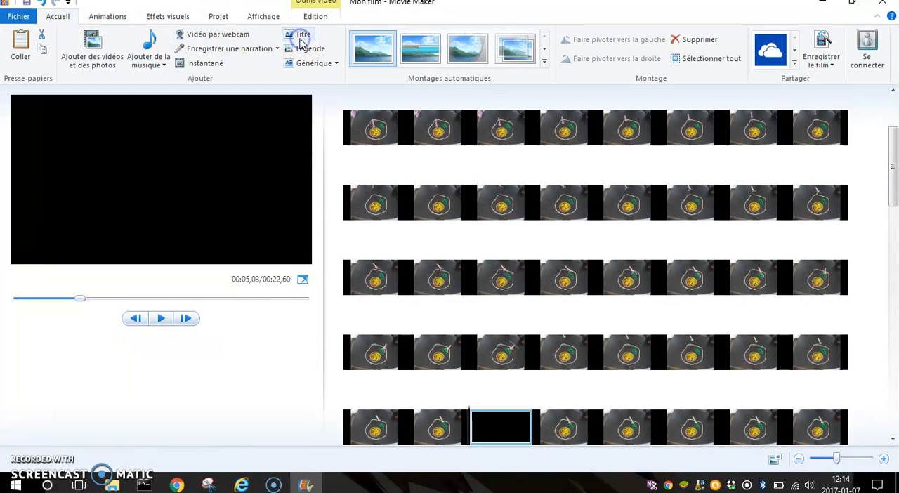
{"action": "left_click", "coordinate": [495, 432]}
{"action": "key", "text": "Delete"}
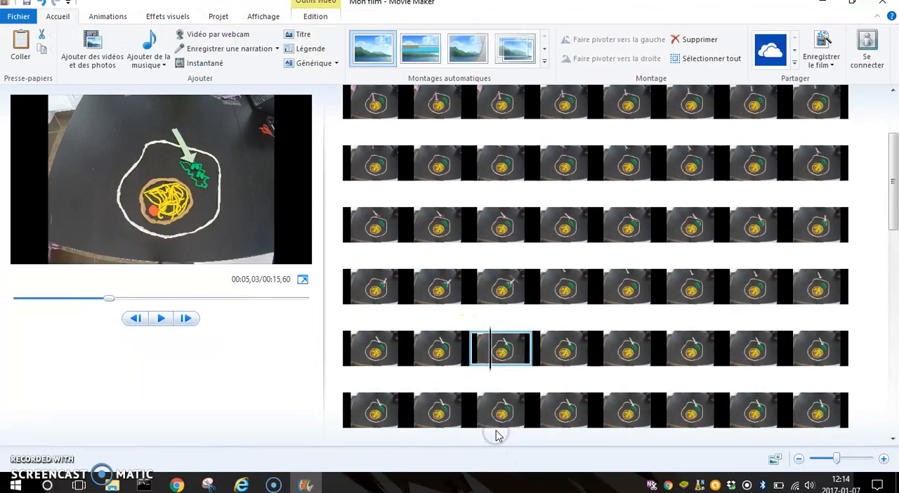
- Insert a title clip before the first photo at the very beginning of the film
{"action": "left_click_drag", "start_coordinate": [893, 189], "coordinate": [892, 147]}
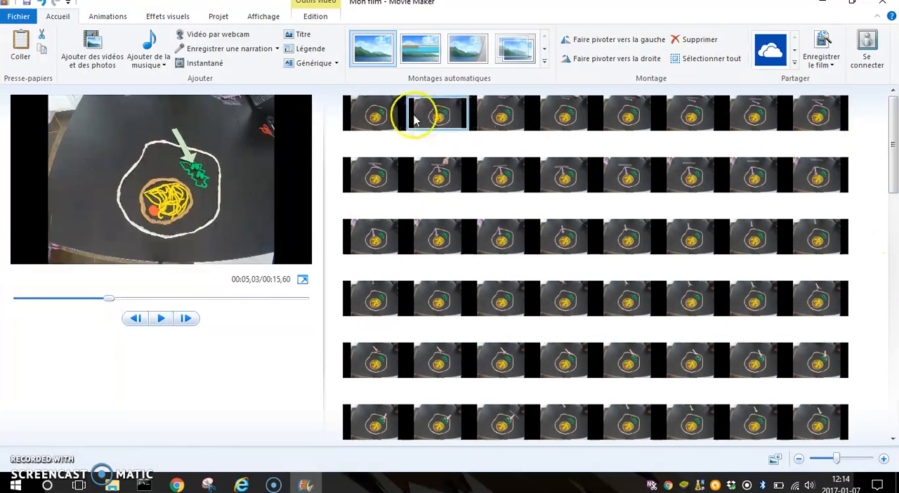
{"action": "left_click", "coordinate": [343, 113]}
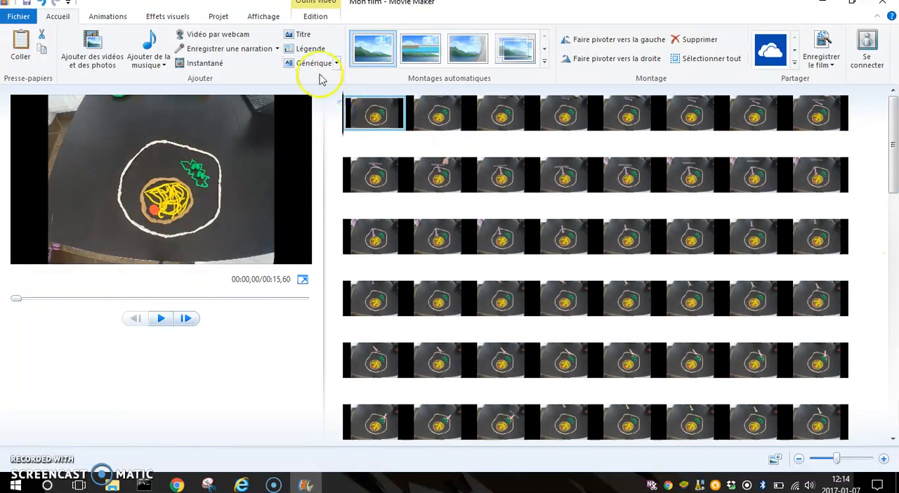
{"action": "left_click", "coordinate": [298, 35]}
- Replace the title clip's default text with "La mitose", a blank line and "Par" followed by the author's full name
{"action": "left_click_drag", "start_coordinate": [246, 191], "coordinate": [183, 189]}
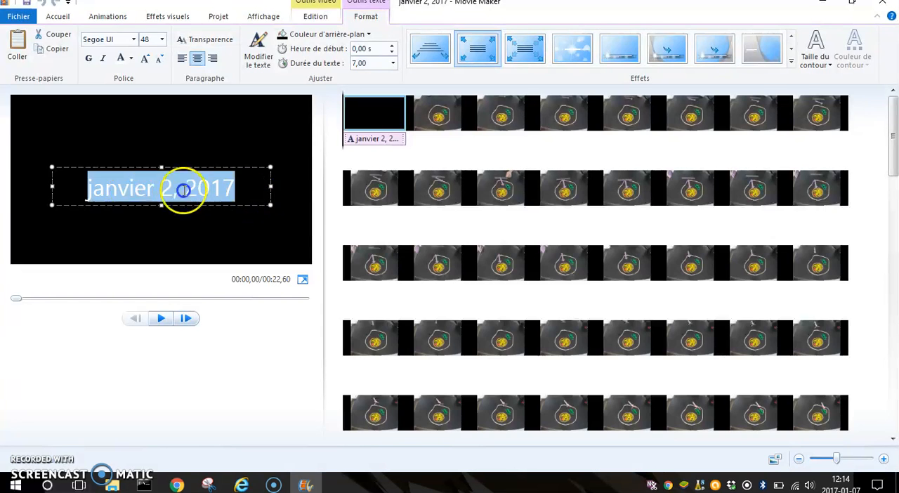
{"action": "type", "text": "La mitose"}
{"action": "key", "text": "Return"}
{"action": "type", "text": "Par Étienne"}
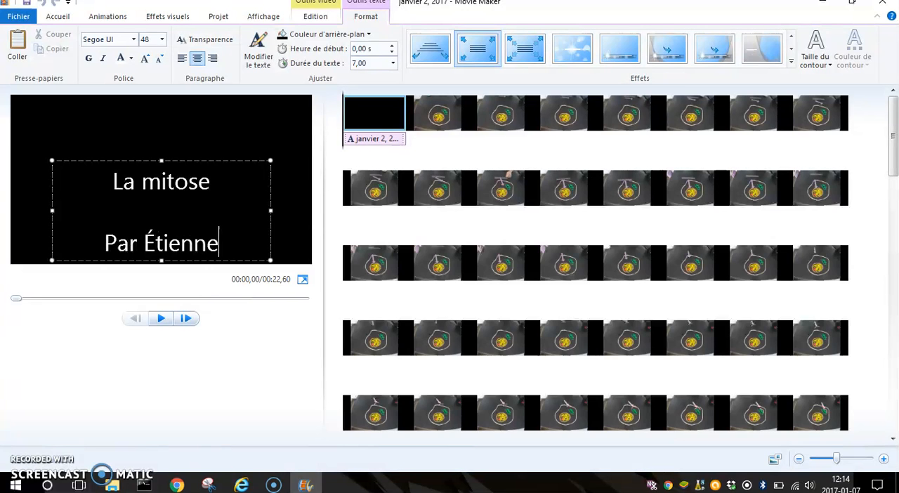
{"action": "type", "text": "-Julien Biun"}
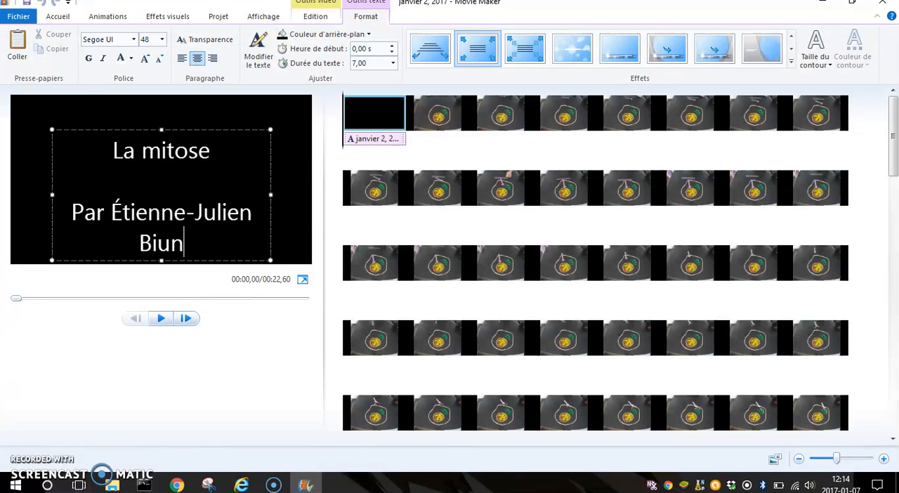
{"action": "key", "text": "BackSpace"}
{"action": "key", "text": "BackSpace"}
{"action": "type", "text": "nette"}
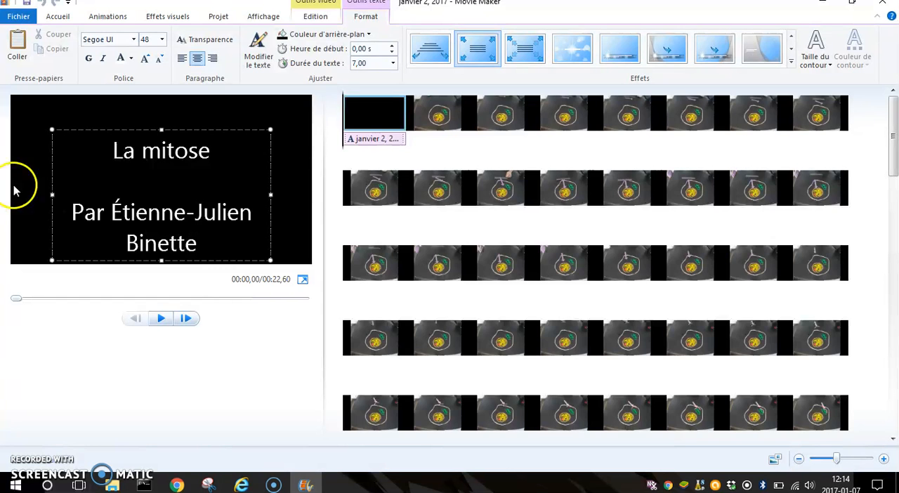
{"action": "left_click", "coordinate": [290, 133]}
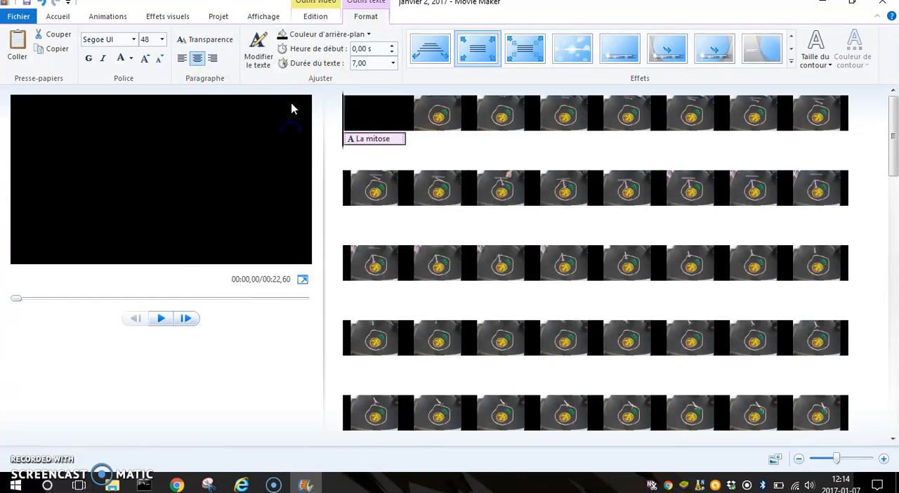
- Give the title clip an orange-yellow background and colour all of its text red
{"action": "left_click", "coordinate": [306, 38]}
{"action": "left_click", "coordinate": [306, 150]}
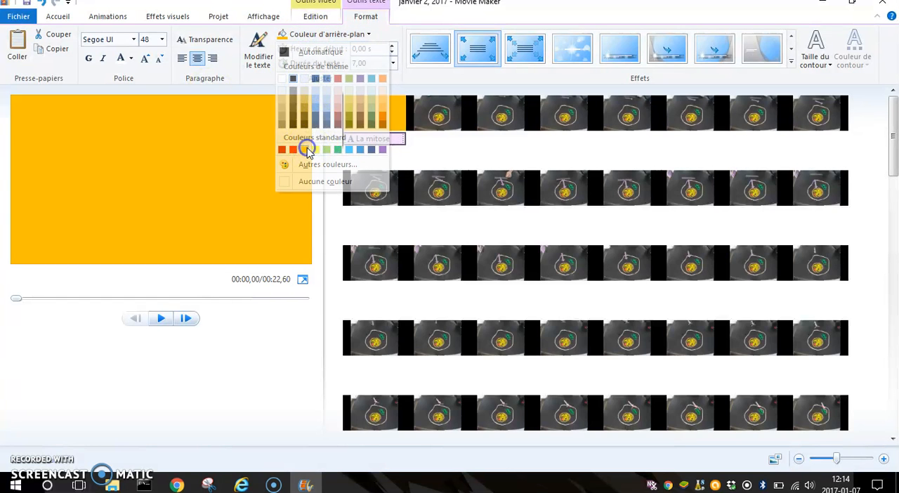
{"action": "left_click", "coordinate": [169, 184]}
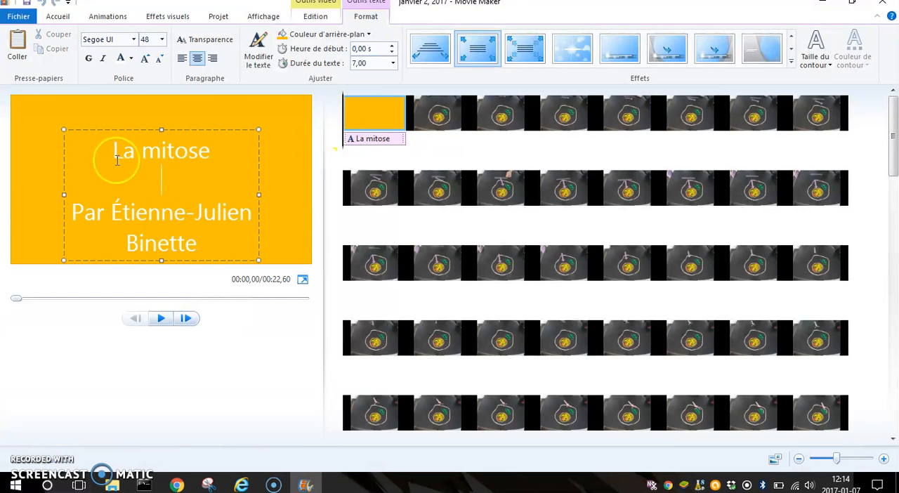
{"action": "left_click_drag", "start_coordinate": [116, 160], "coordinate": [222, 223]}
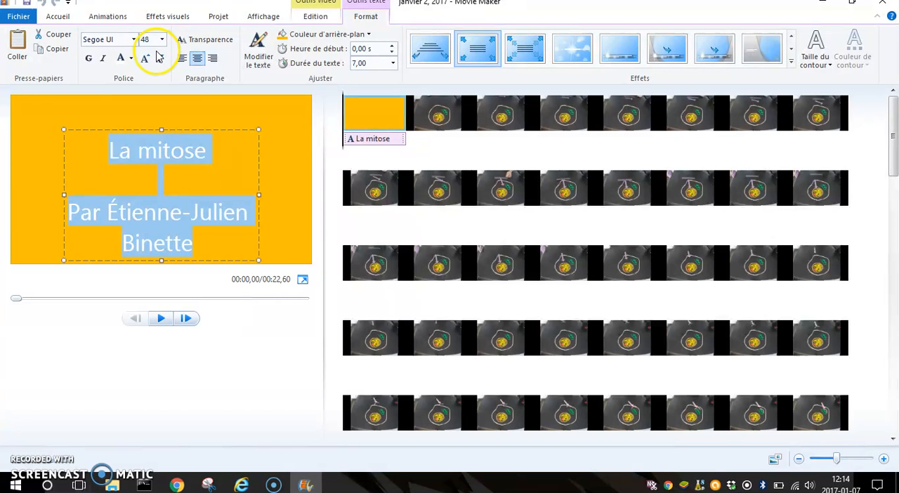
{"action": "left_click", "coordinate": [126, 58]}
{"action": "left_click", "coordinate": [134, 94]}
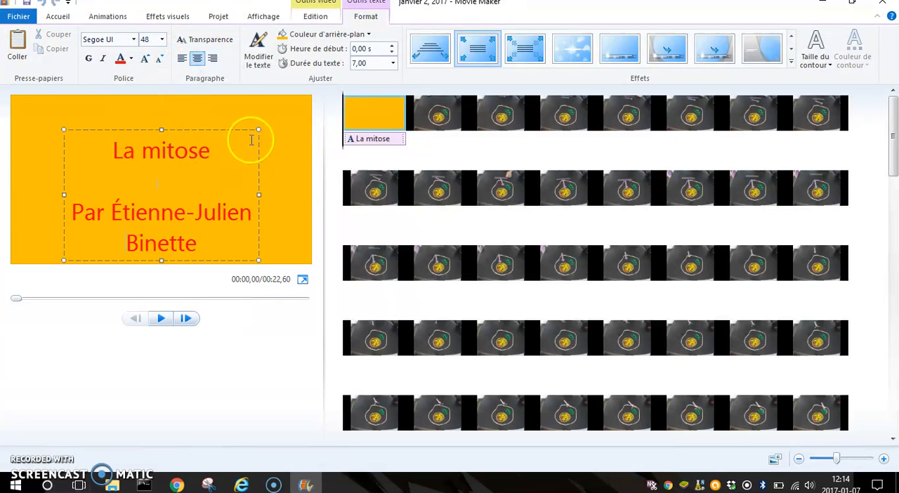
{"action": "left_click", "coordinate": [309, 152]}
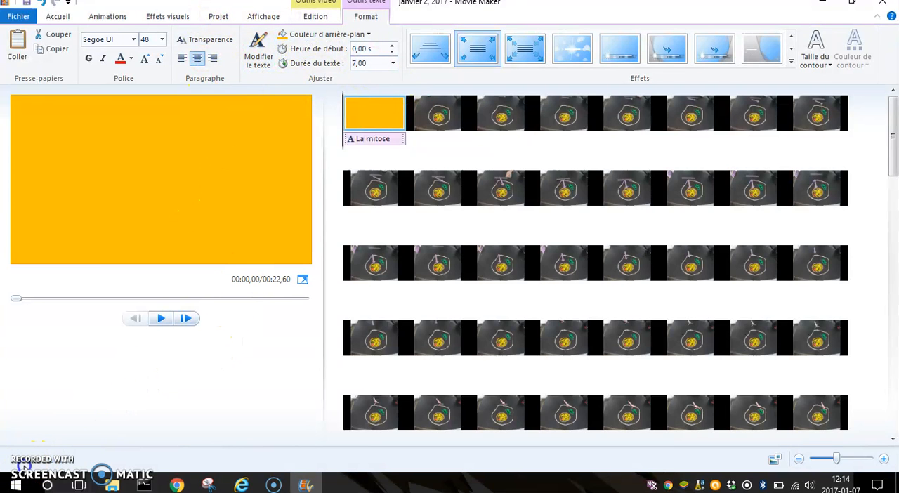
- Examine the project settings, visual effects, title clip editing options and the choices for adding music
{"action": "left_click", "coordinate": [317, 20]}
{"action": "left_click", "coordinate": [261, 18]}
{"action": "left_click", "coordinate": [218, 17]}
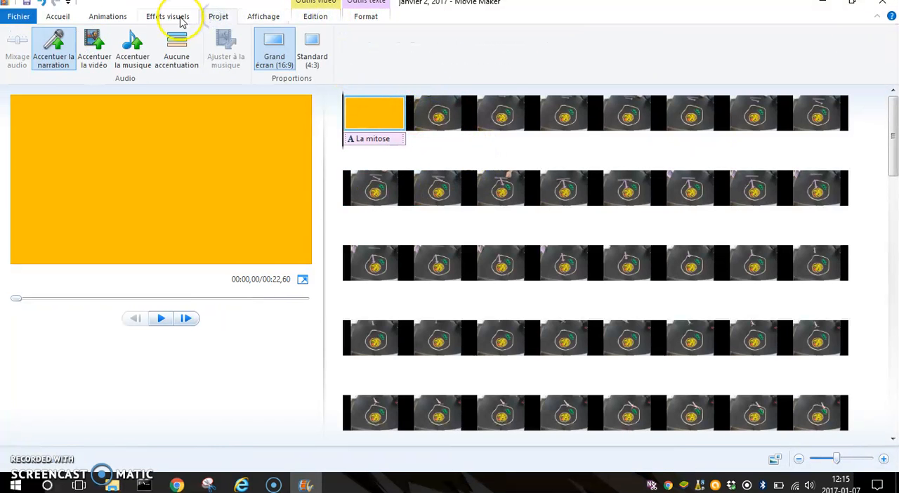
{"action": "left_click", "coordinate": [179, 20]}
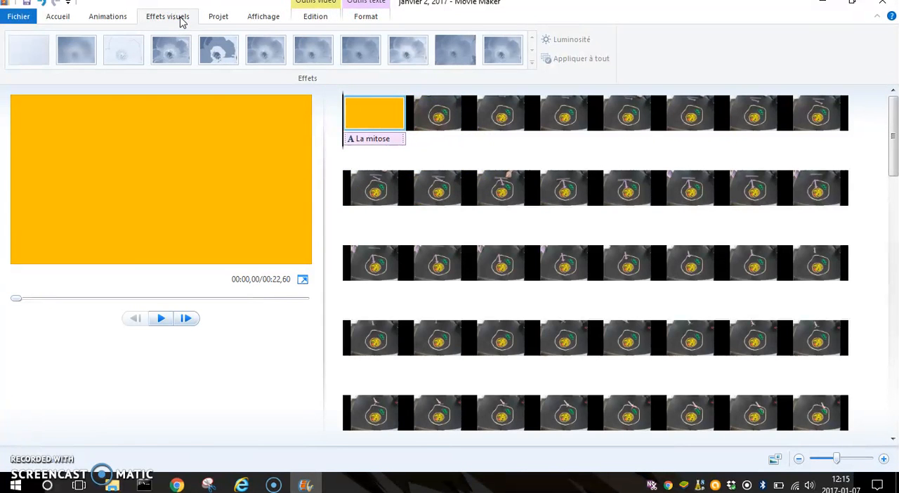
{"action": "left_click", "coordinate": [216, 19]}
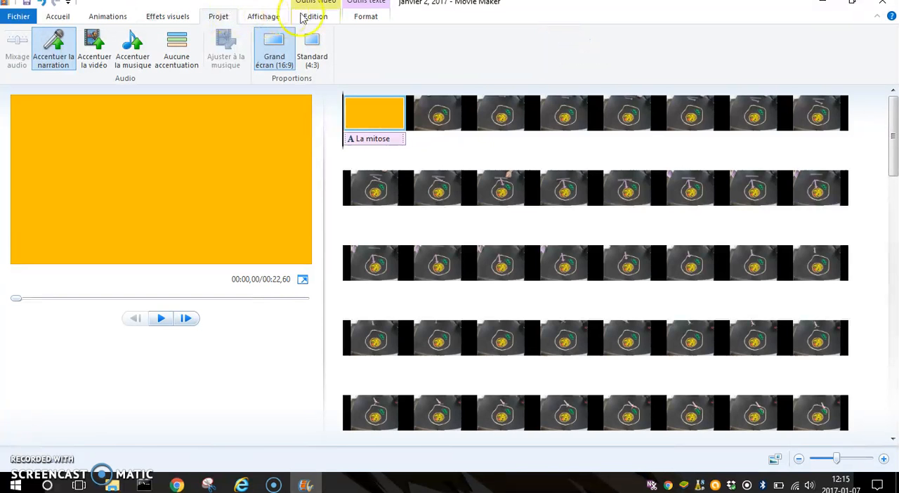
{"action": "left_click", "coordinate": [319, 17]}
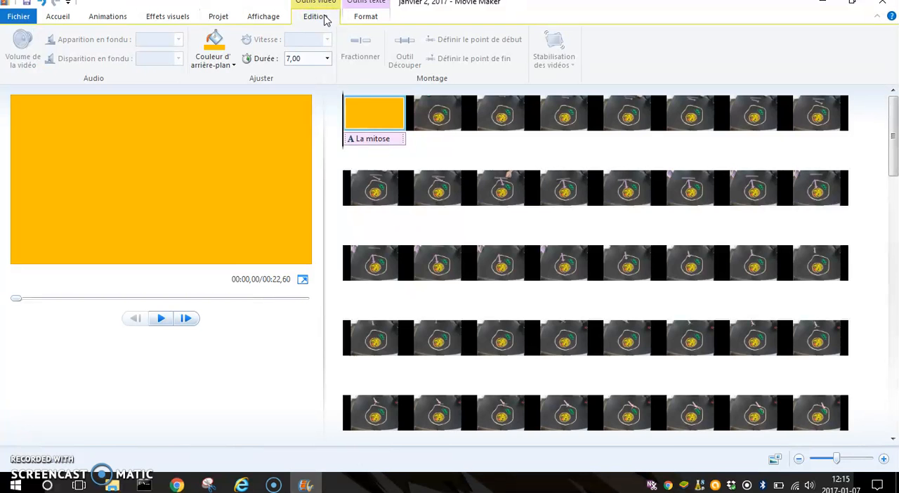
{"action": "left_click", "coordinate": [282, 378]}
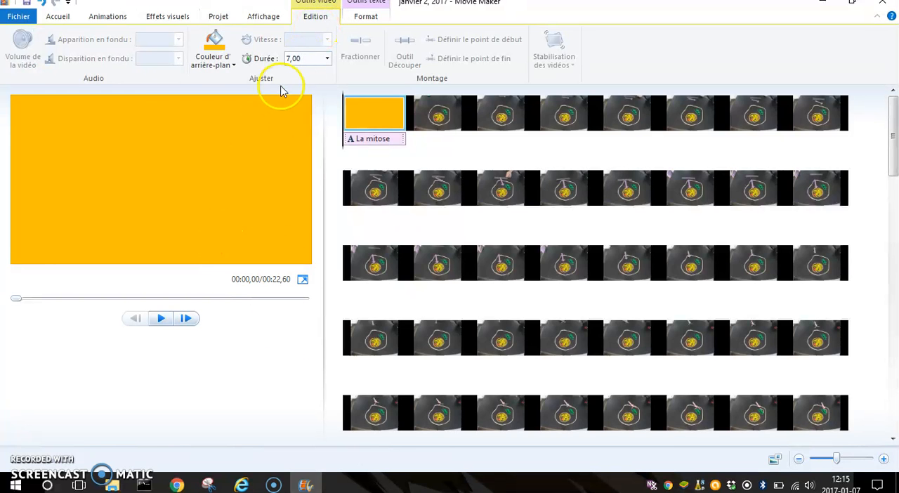
{"action": "left_click", "coordinate": [59, 18]}
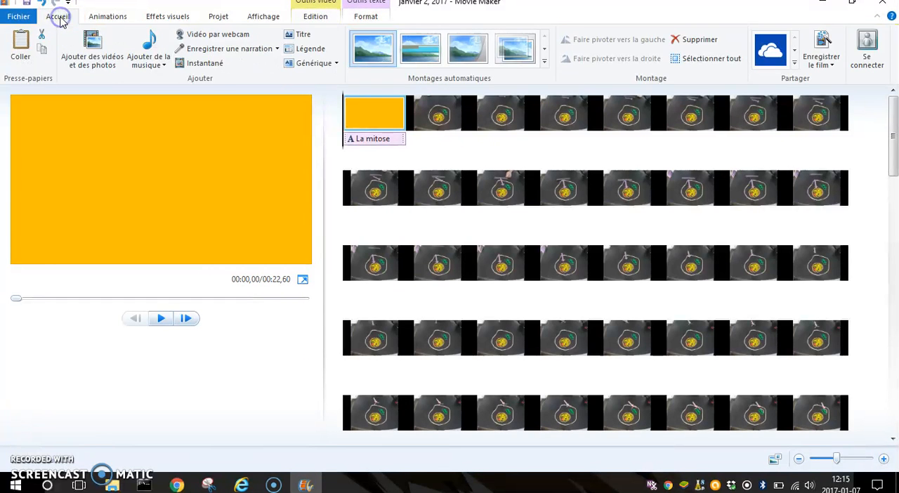
{"action": "left_click", "coordinate": [160, 65]}
{"action": "left_click", "coordinate": [161, 65]}
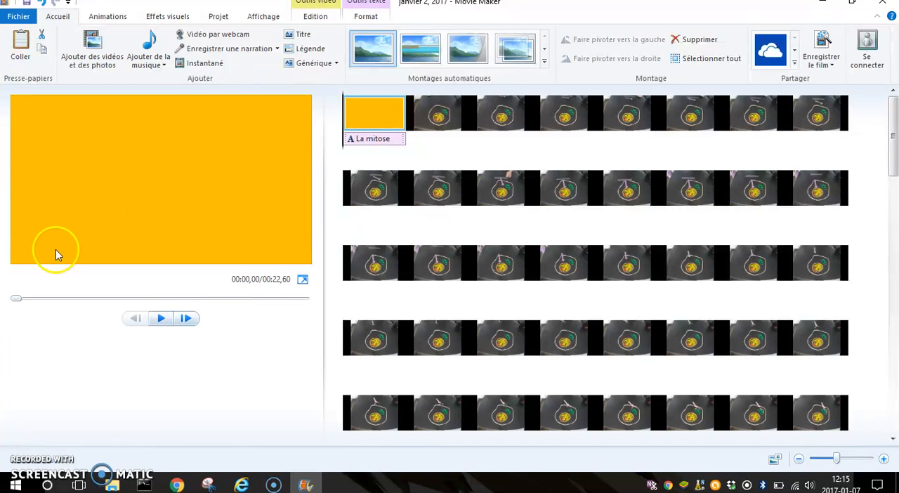
- Start saving the film for high-definition display as an MPEG-4/H.264 video and cancel the save
{"action": "left_click", "coordinate": [827, 61]}
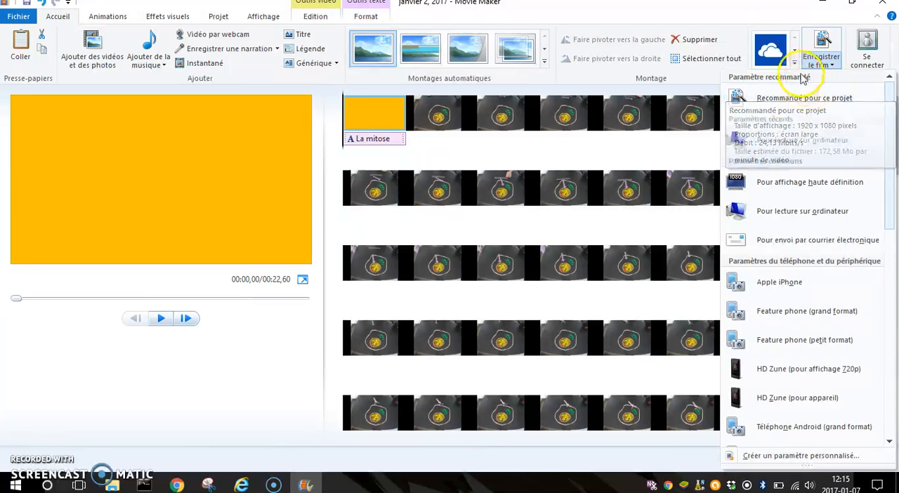
{"action": "left_click", "coordinate": [830, 184]}
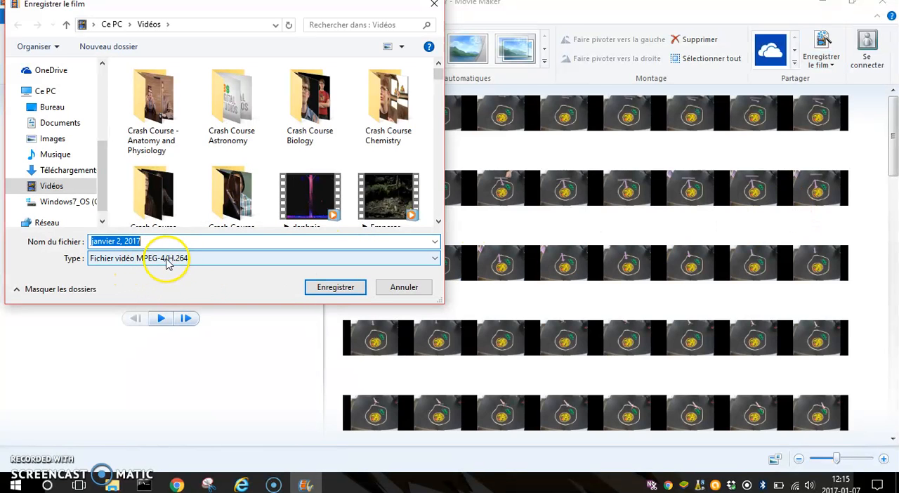
{"action": "left_click", "coordinate": [407, 290]}
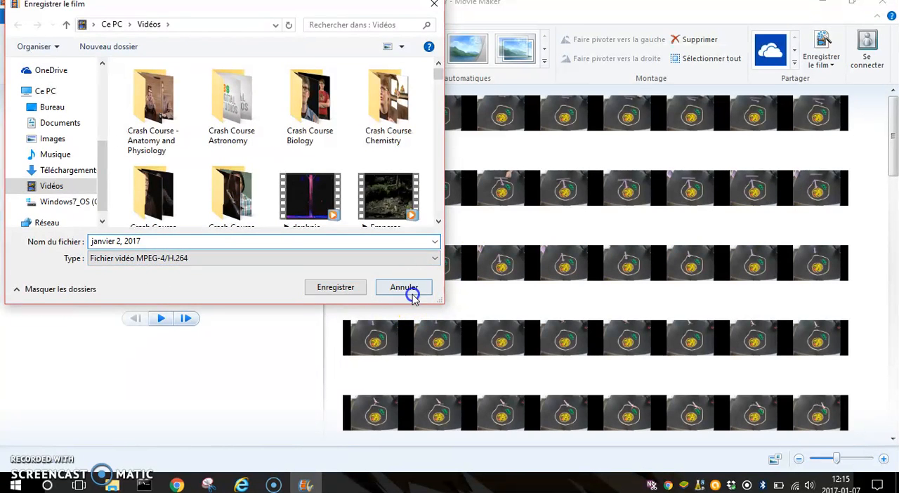